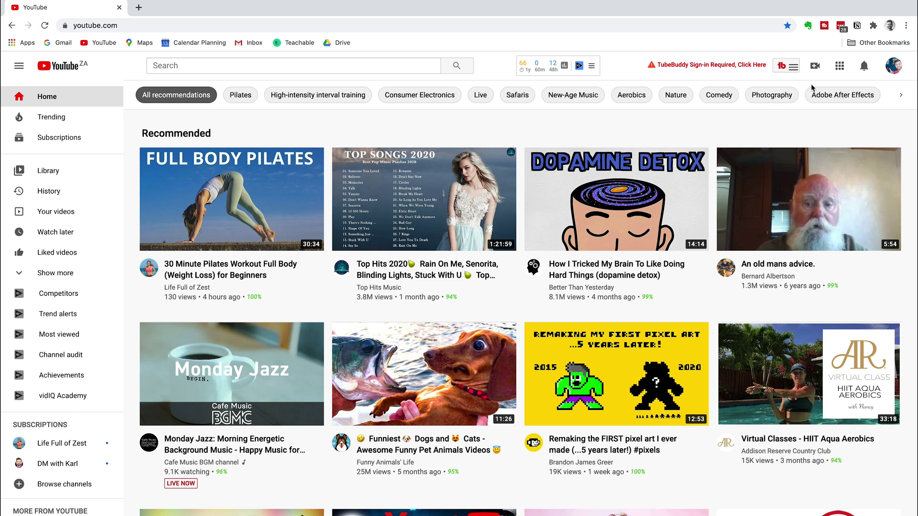
# Go to YouTube Studio from the avatar's account menu and open the channel settings.
pyautogui.click(897, 69)
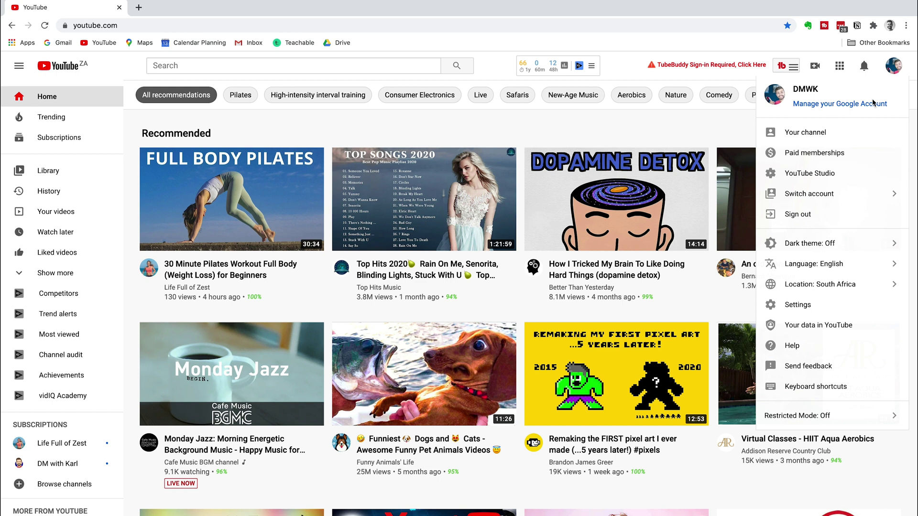
pyautogui.click(818, 178)
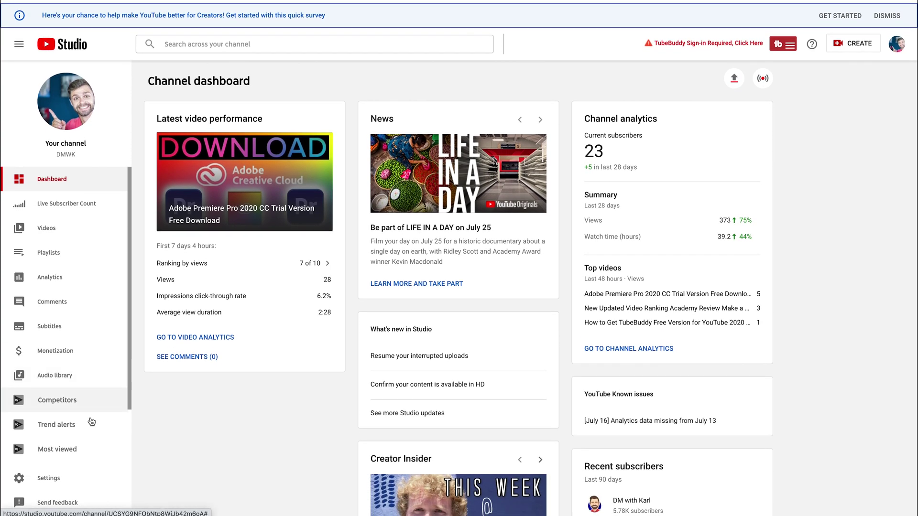
pyautogui.click(58, 479)
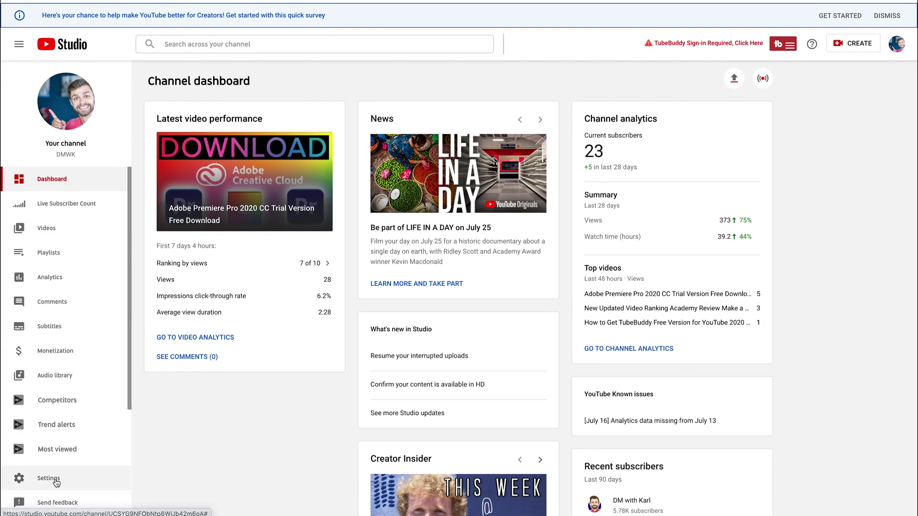
pyautogui.click(56, 513)
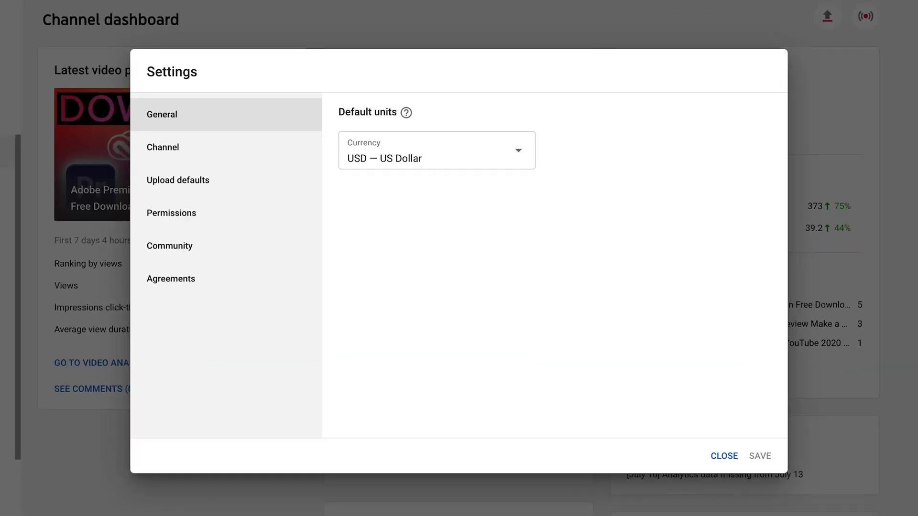
# Show Feature eligibility, glance at Default Features, and expand the phone-verification features details.
pyautogui.click(162, 147)
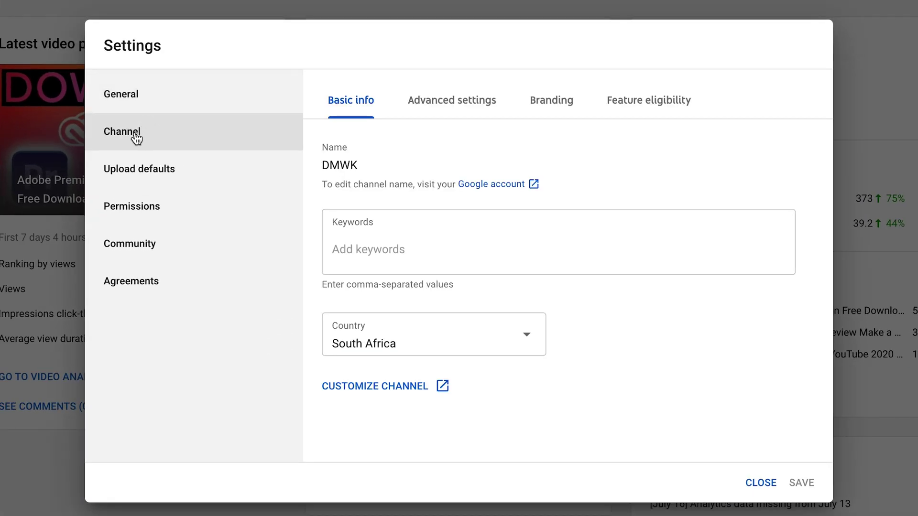
pyautogui.click(661, 105)
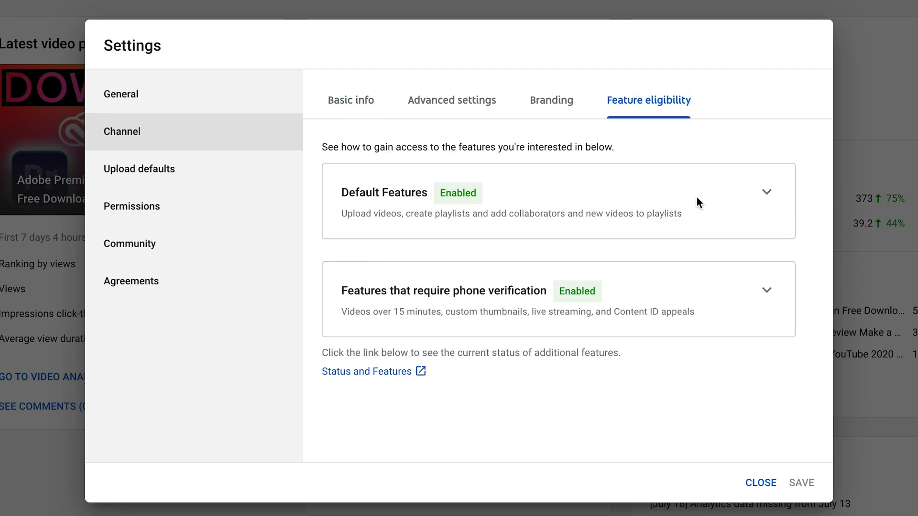
pyautogui.click(766, 194)
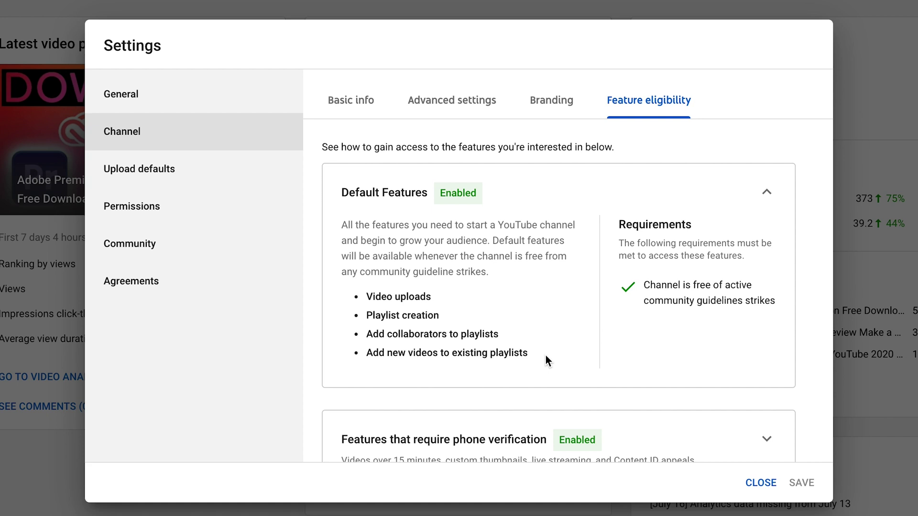
pyautogui.click(767, 195)
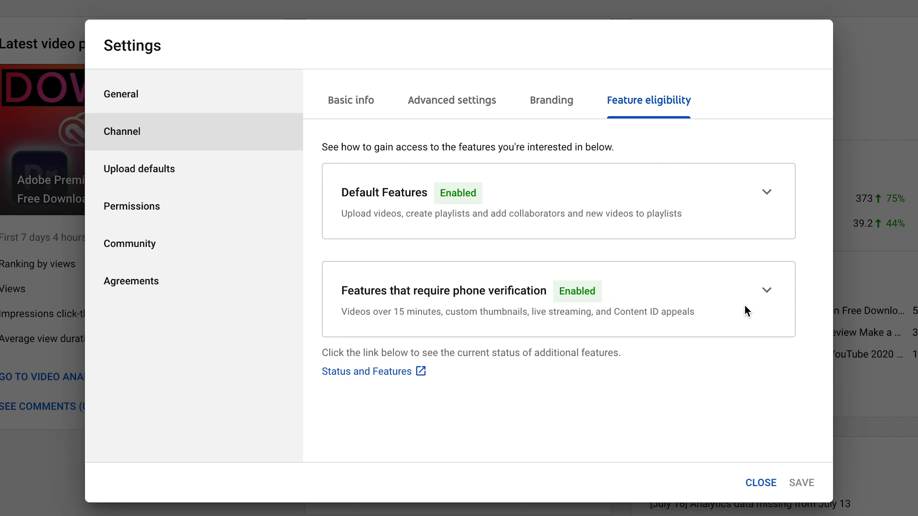
pyautogui.click(767, 292)
pyautogui.scroll(-1, 770, 297)
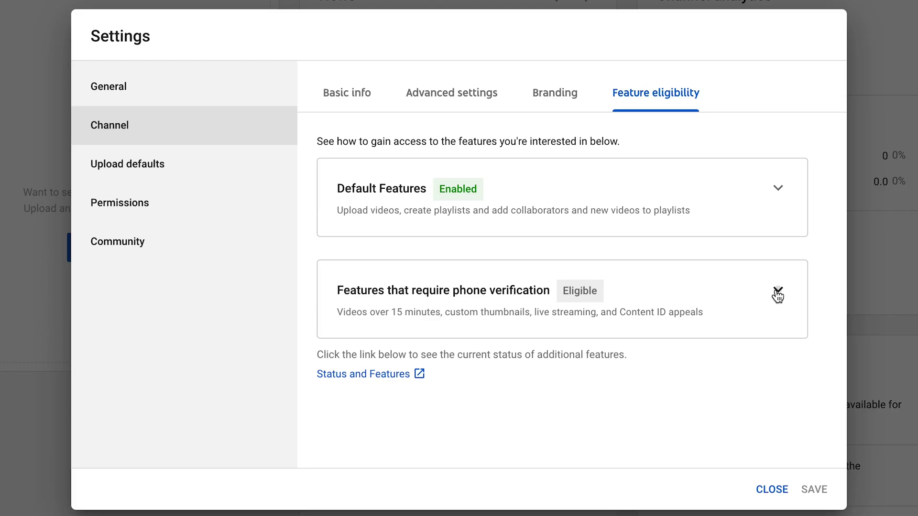
# Start phone verification, choosing an automated voice call and confirming the phone is ready.
pyautogui.click(778, 293)
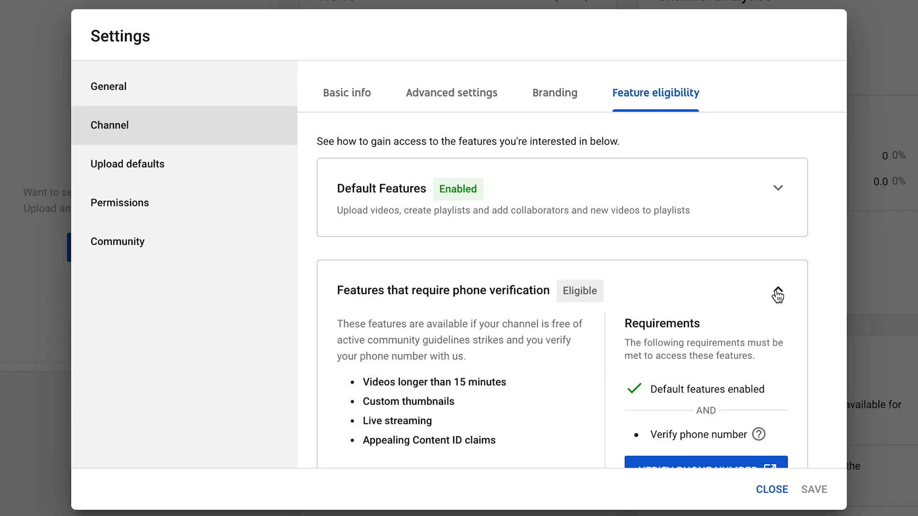
pyautogui.scroll(-2, 778, 294)
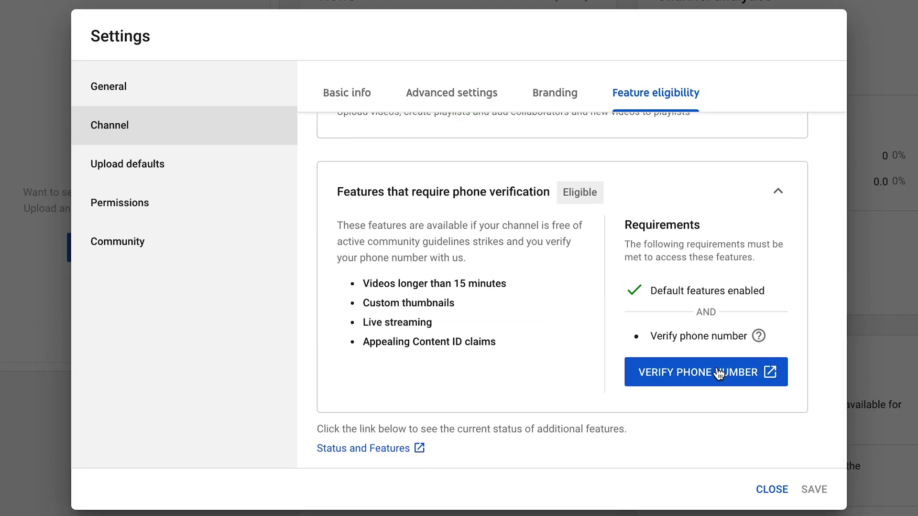
pyautogui.click(699, 378)
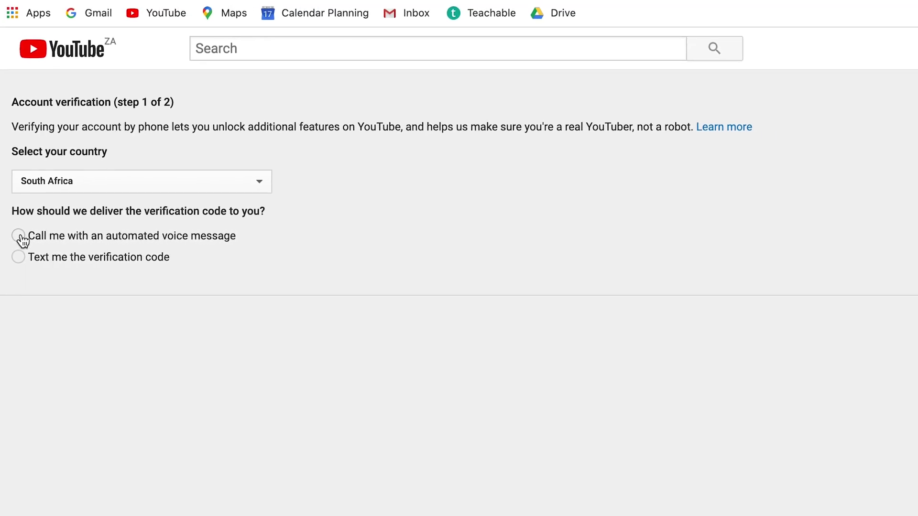
pyautogui.click(19, 236)
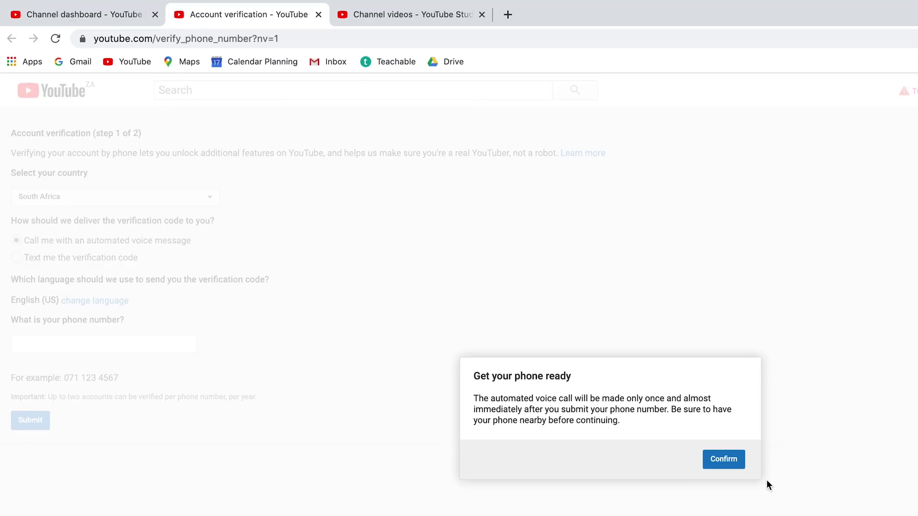
pyautogui.click(724, 460)
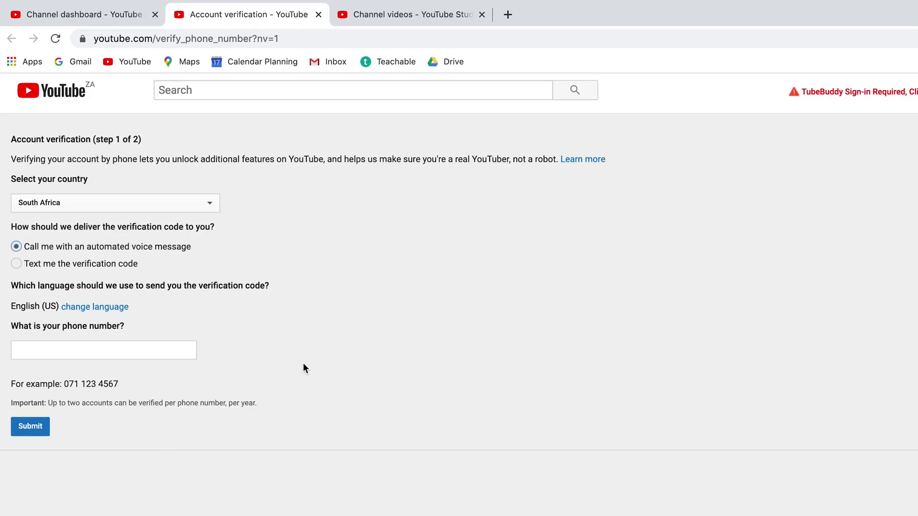
# Submit the account's phone number, then submit the 6-digit verification code.
pyautogui.click(65, 349)
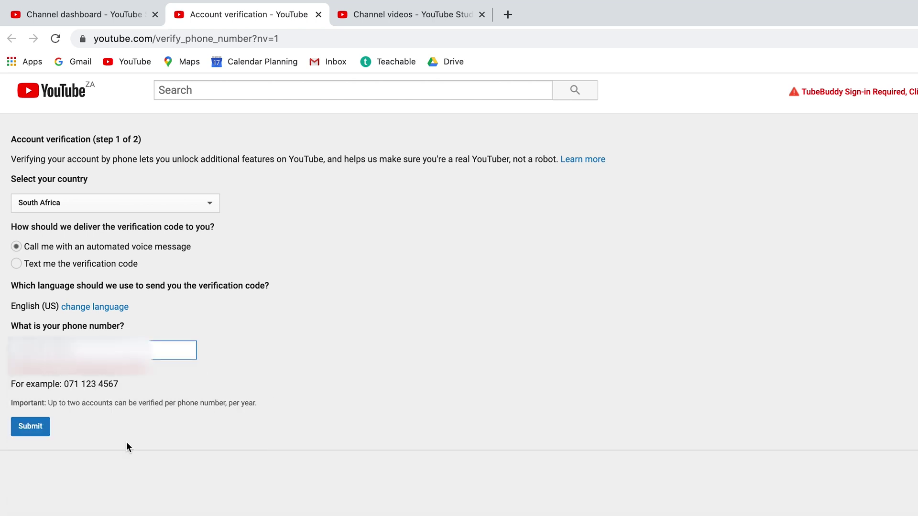
pyautogui.click(31, 426)
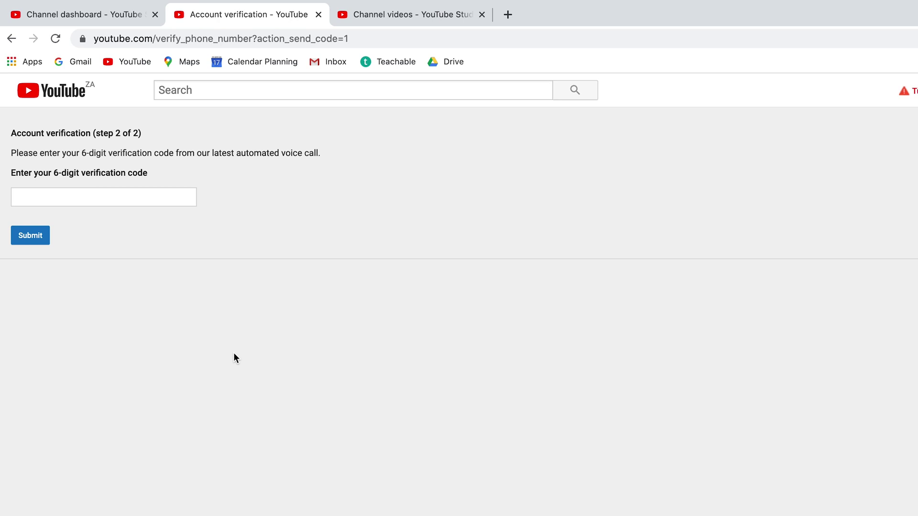
pyautogui.click(88, 199)
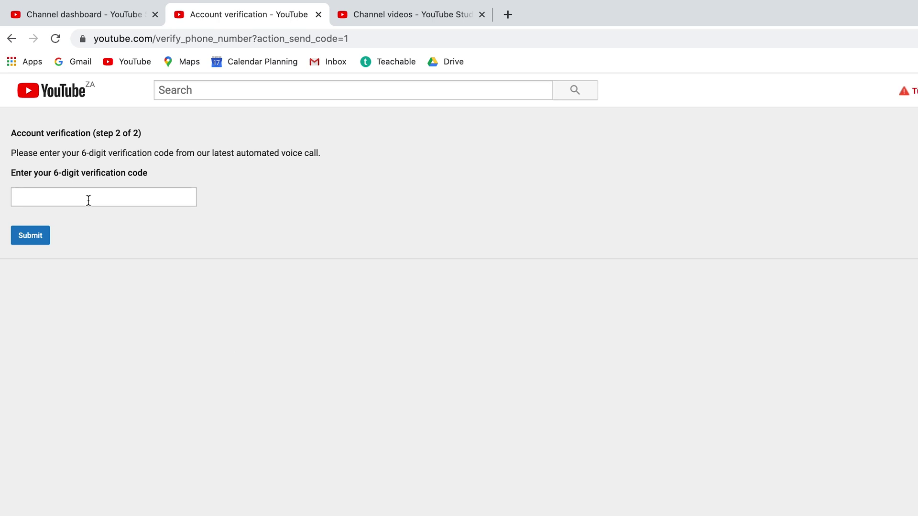
pyautogui.click(33, 244)
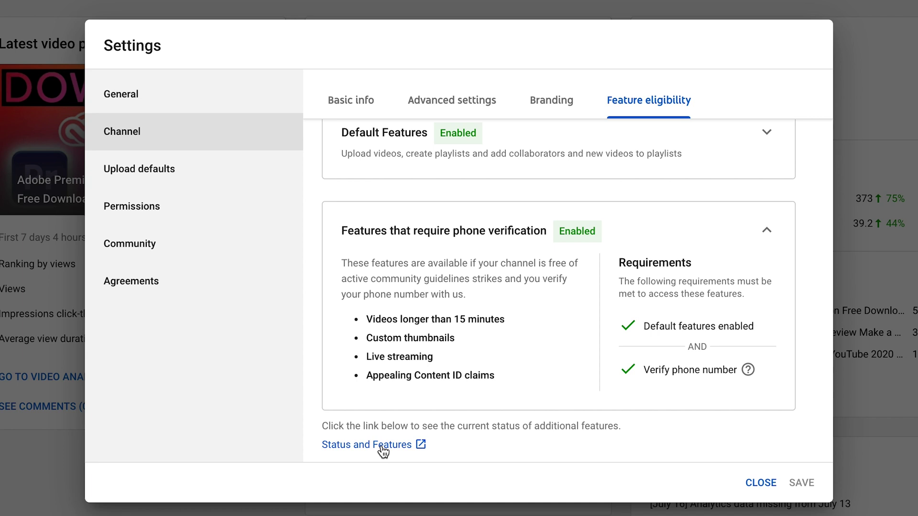
# Open the Status and Features link, then close Settings back to the Channel dashboard.
pyautogui.click(371, 447)
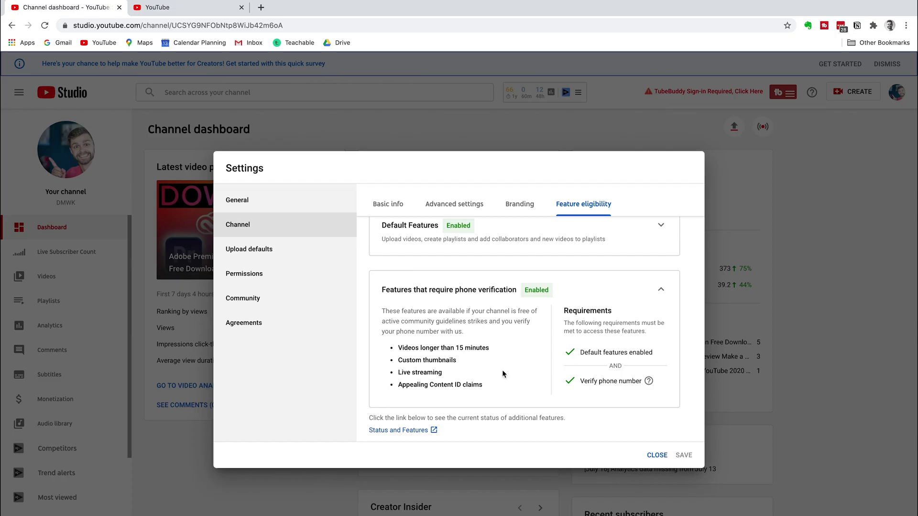
pyautogui.click(654, 455)
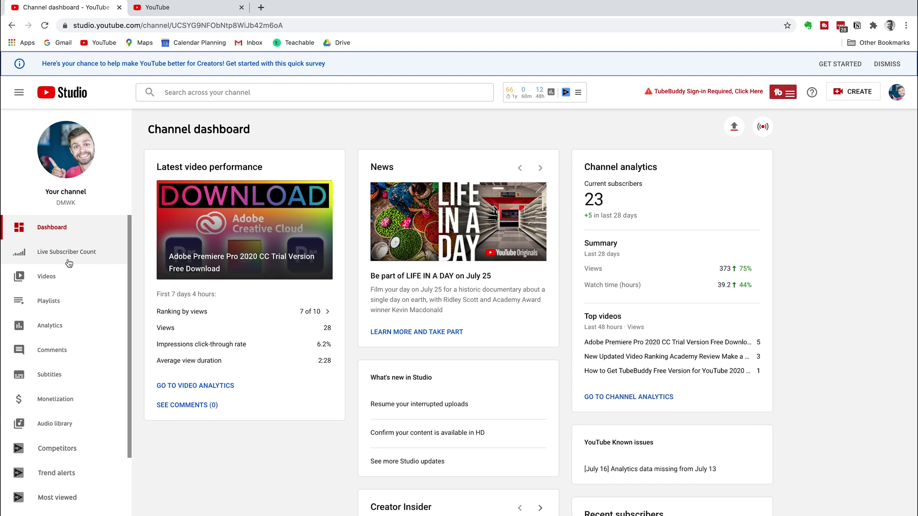
# Inspect the Premiere Pro video's thumbnail options, then switch to the Status and Features tab.
pyautogui.click(48, 282)
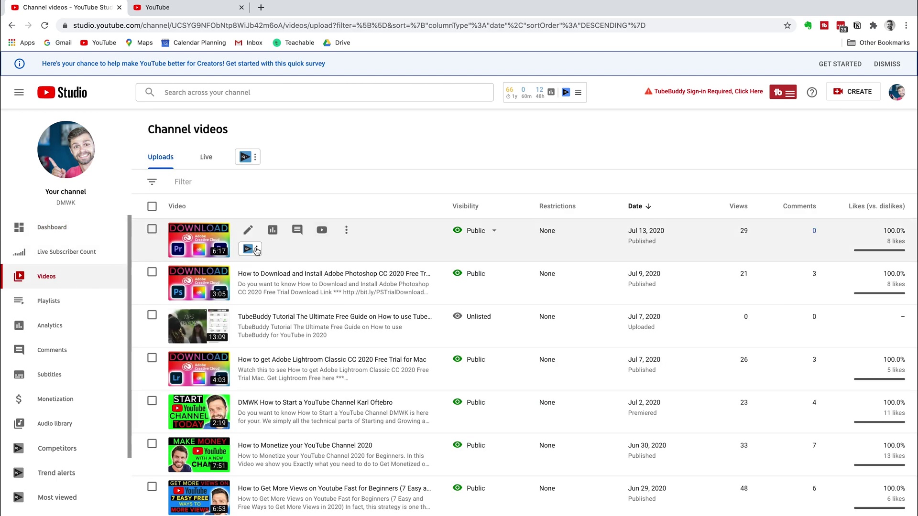
pyautogui.click(248, 231)
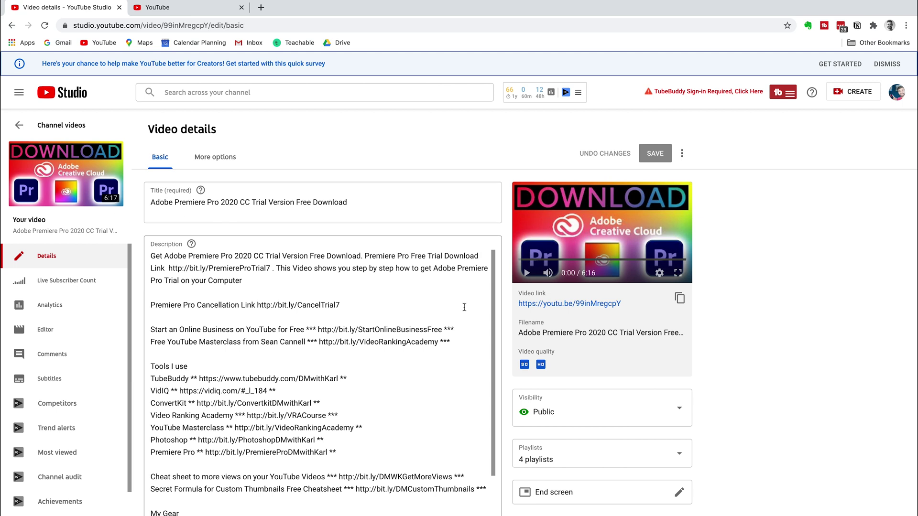
pyautogui.scroll(-5, 464, 307)
pyautogui.scroll(-10, 464, 307)
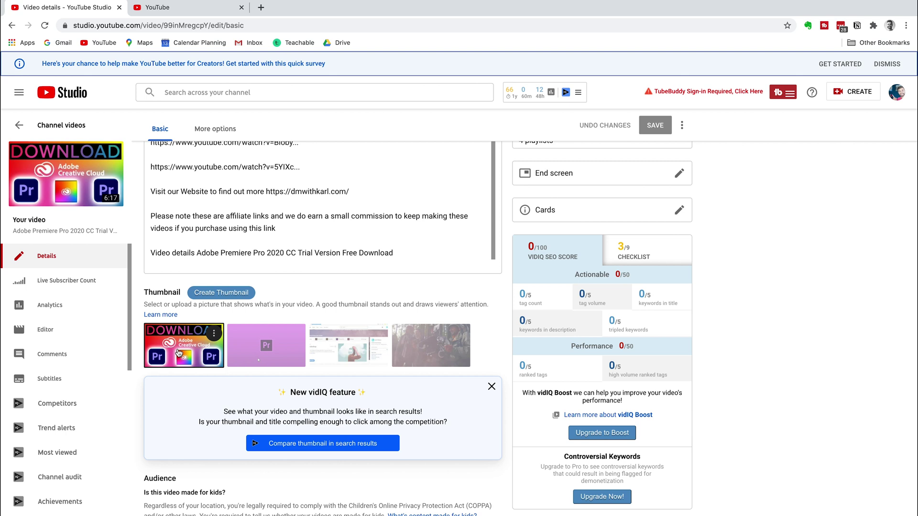
pyautogui.click(214, 338)
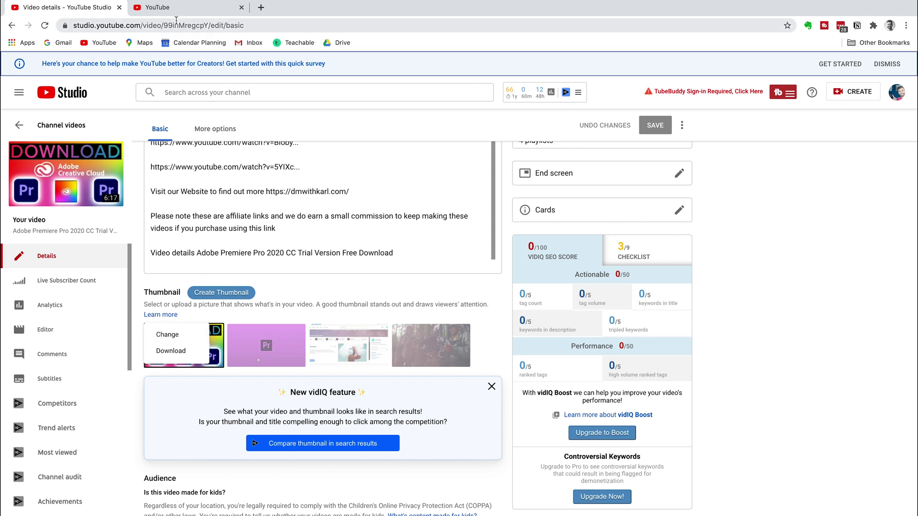
pyautogui.click(185, 8)
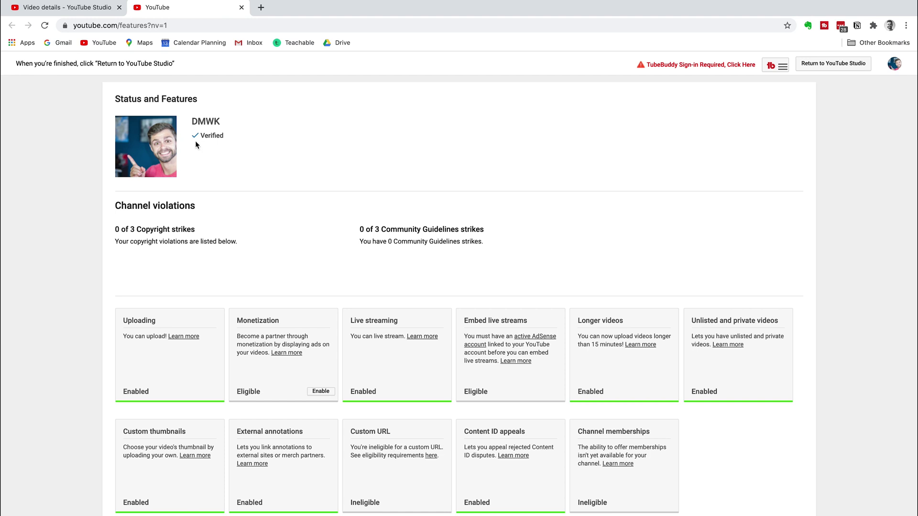
# Highlight the channel's Verified status, then load youtube.com/verify in a new tab.
pyautogui.moveTo(189, 136); pyautogui.dragTo(231, 139)
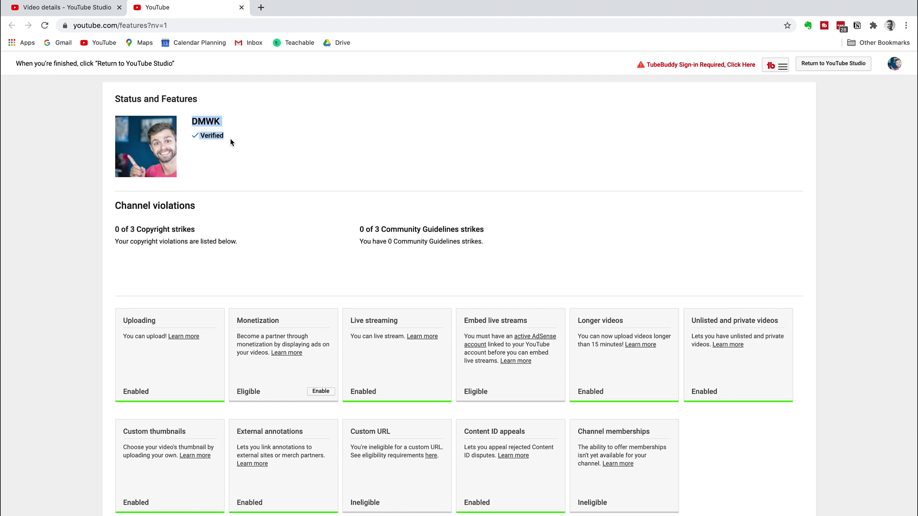
pyautogui.click(261, 7)
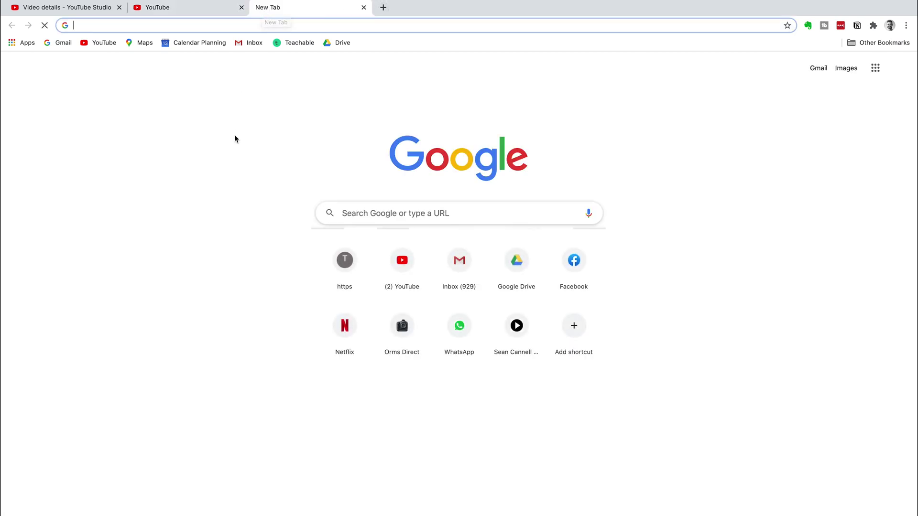
pyautogui.write('youtube')
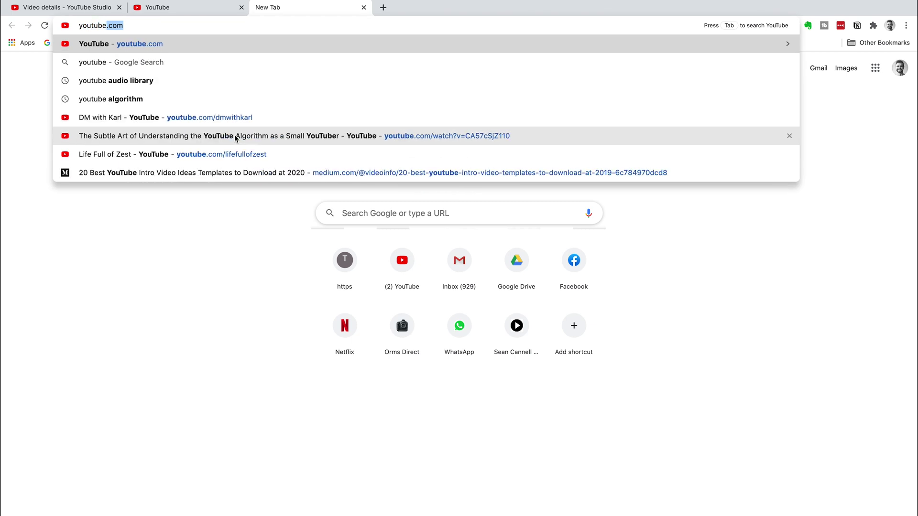
pyautogui.write('.com')
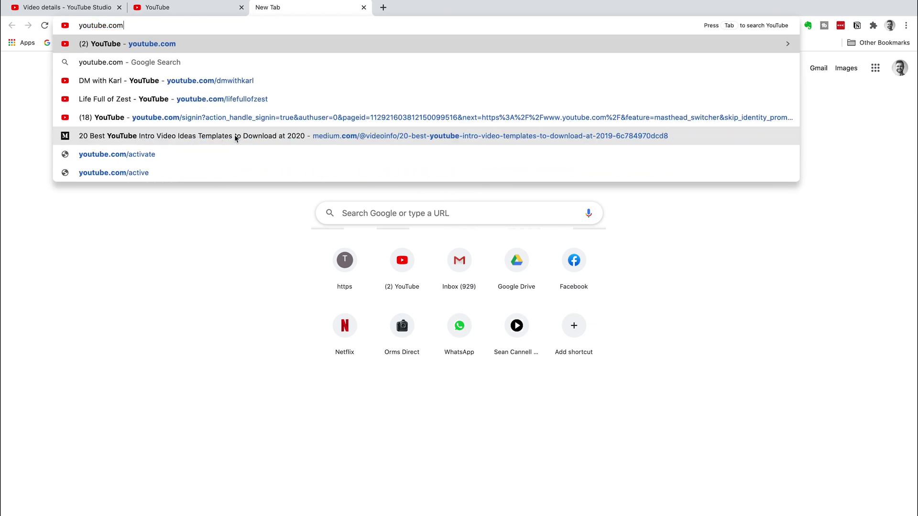
pyautogui.write('/verify')
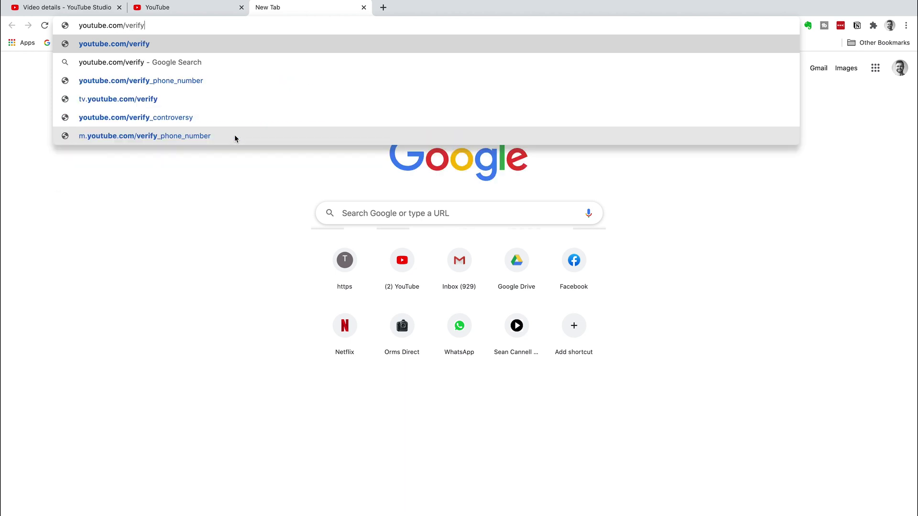
pyautogui.press('Return')
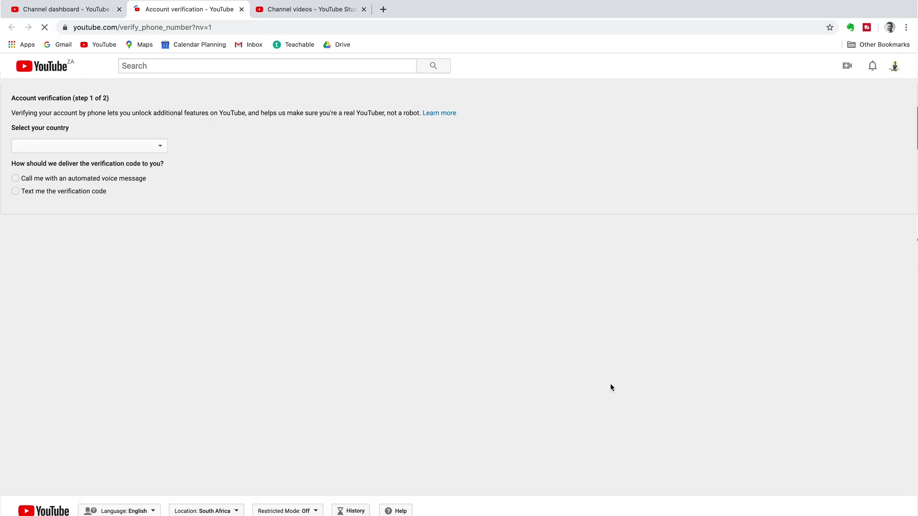
# Choose the automated voice-call code option, confirm, and load youtube.com/features in a new tab.
pyautogui.click(16, 179)
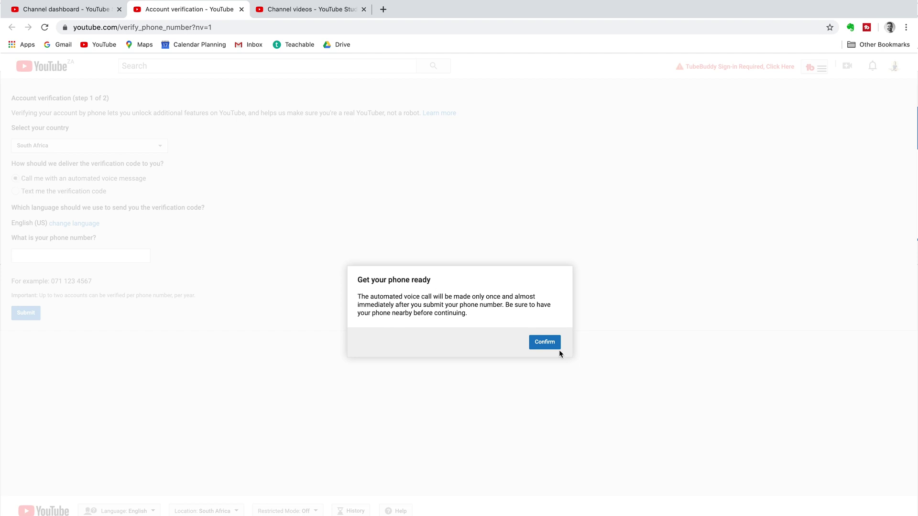
pyautogui.click(544, 342)
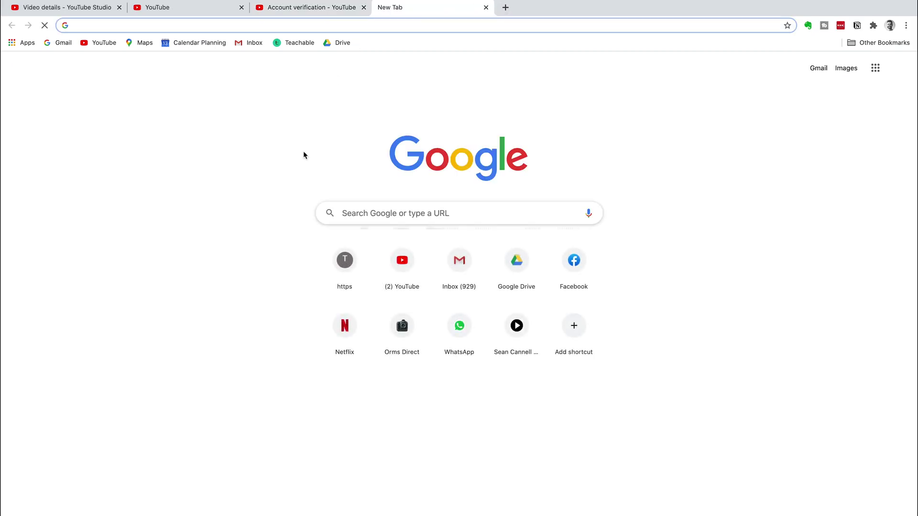
pyautogui.write('youtube')
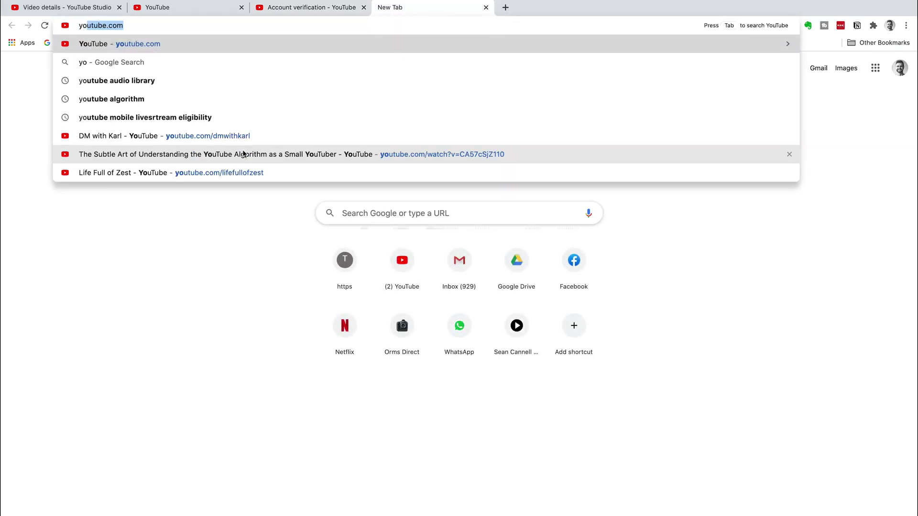
pyautogui.write('.co')
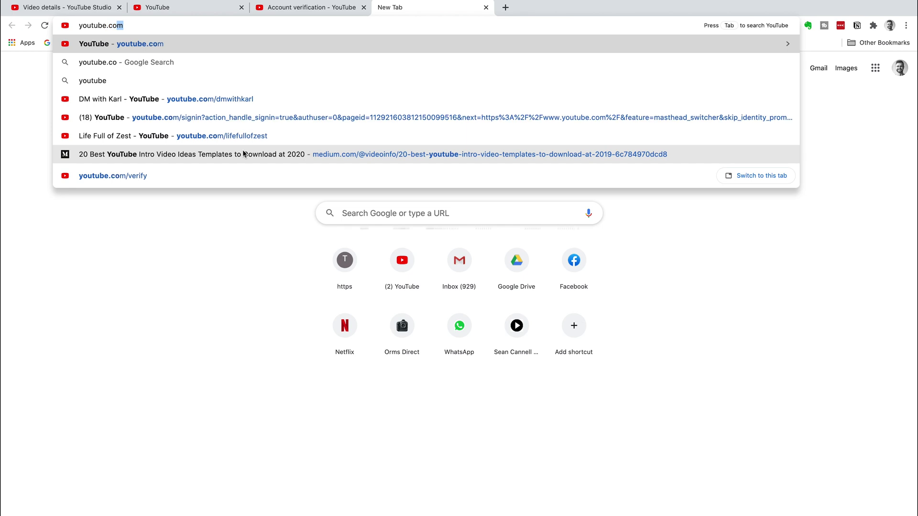
pyautogui.write('m/features')
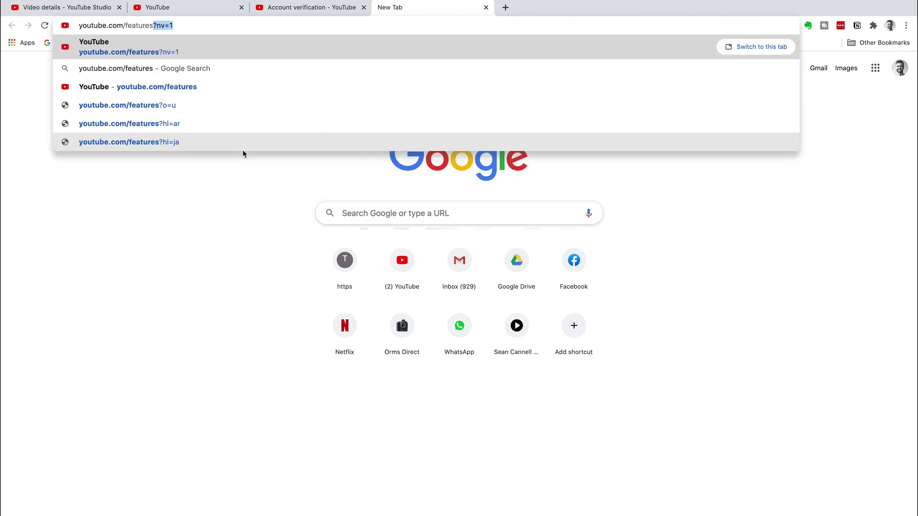
pyautogui.press('BackSpace')
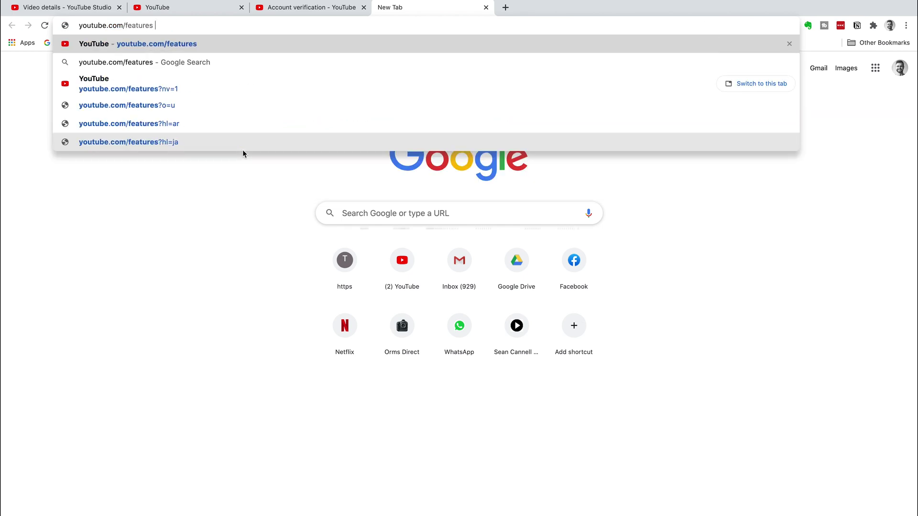
pyautogui.press('Return')
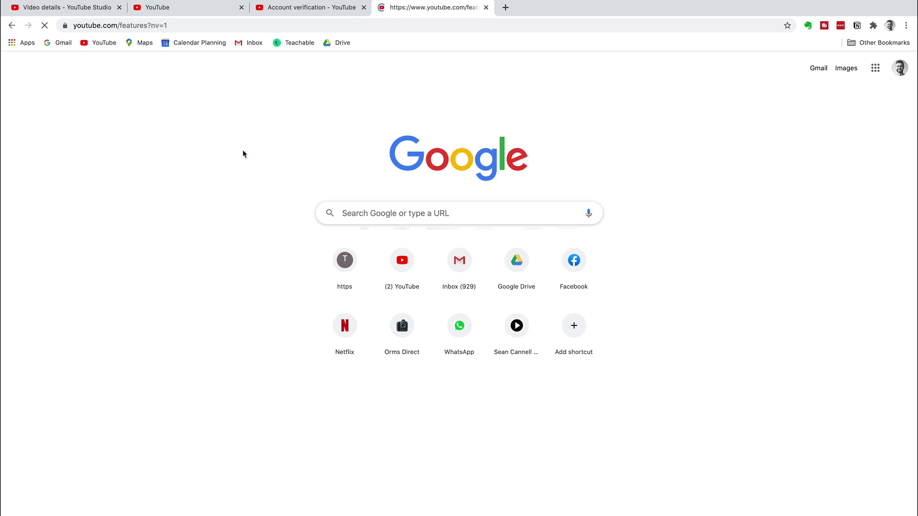